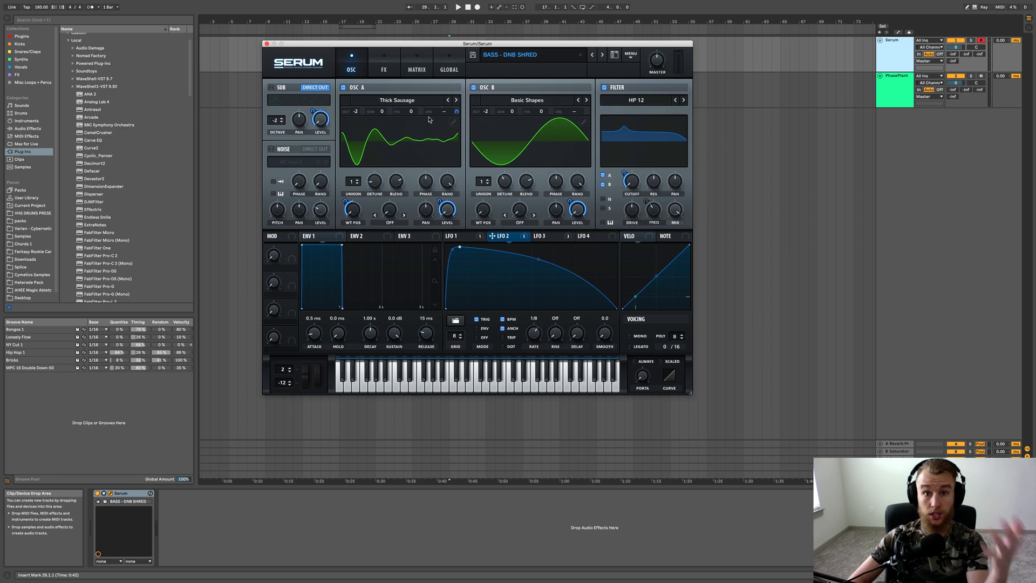
- Open oscillator A's Thick Sausage wavetable in the editor, select frame 222 and draw individual harmonics into its spectrum
click(435, 135)
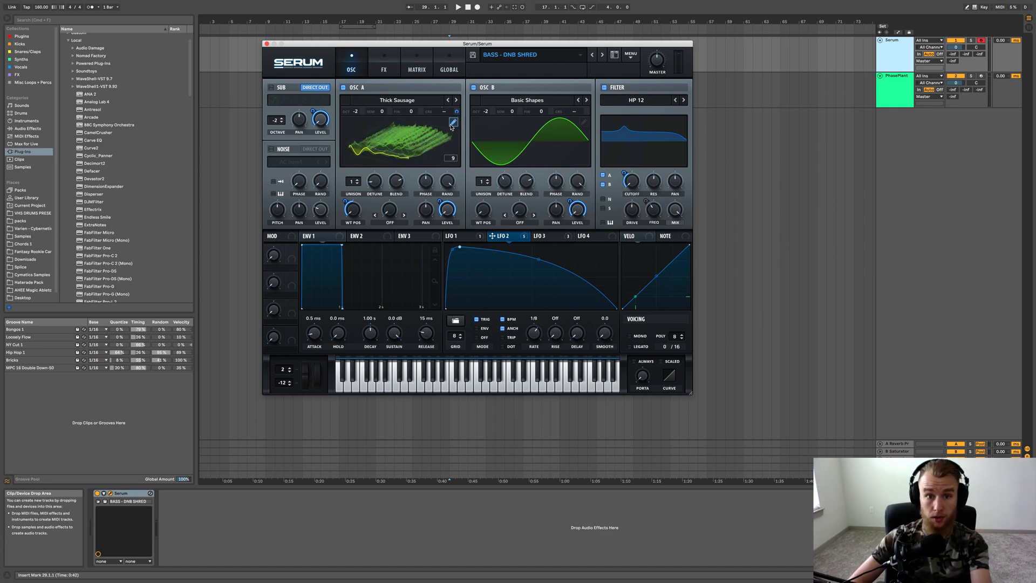
click(453, 123)
drag(341, 316, 556, 327)
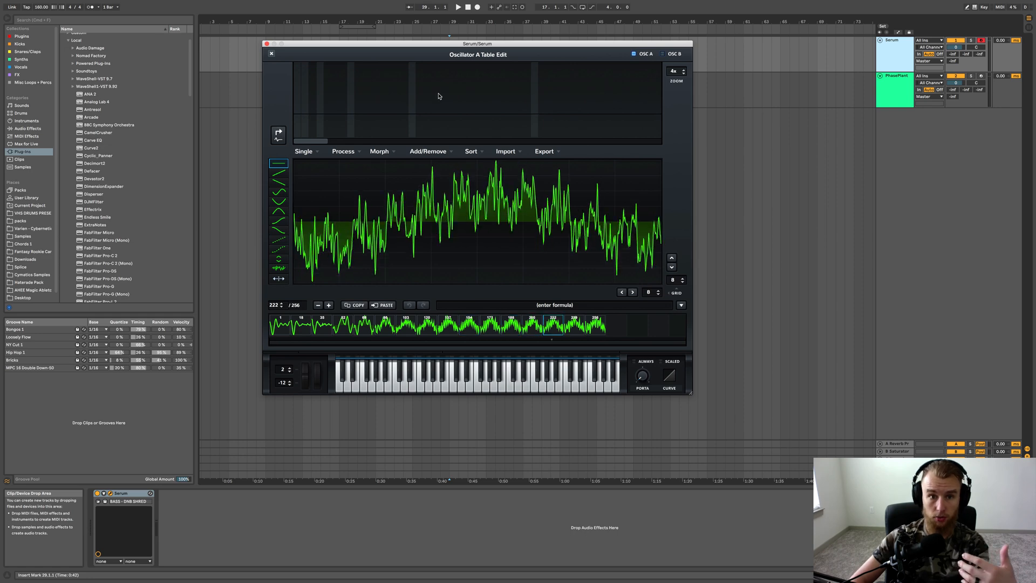
click(458, 90)
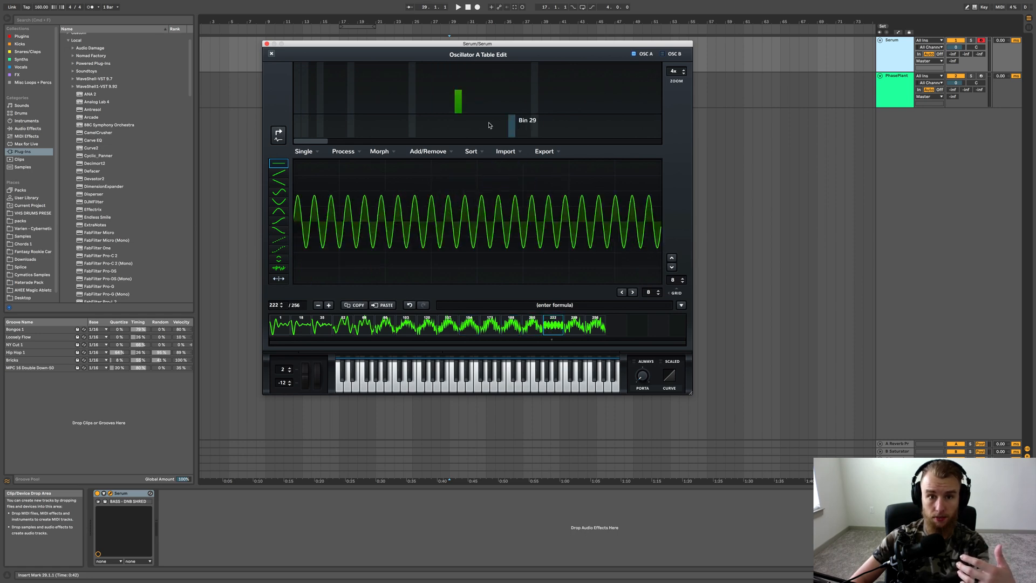
click(519, 90)
click(604, 128)
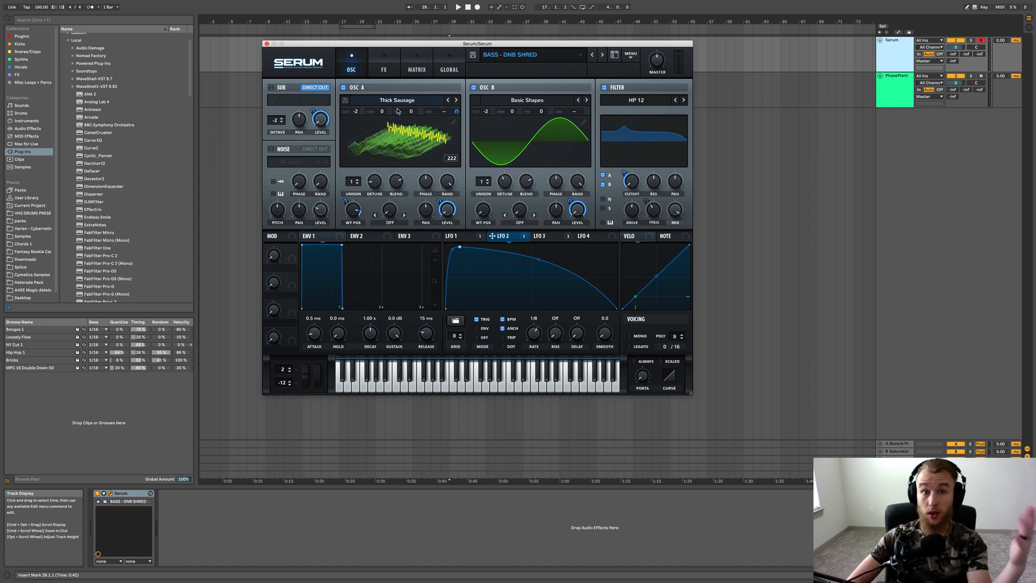
- Show the effects page of the BASS - DNB SHRED preset and lock the effect rack
click(391, 70)
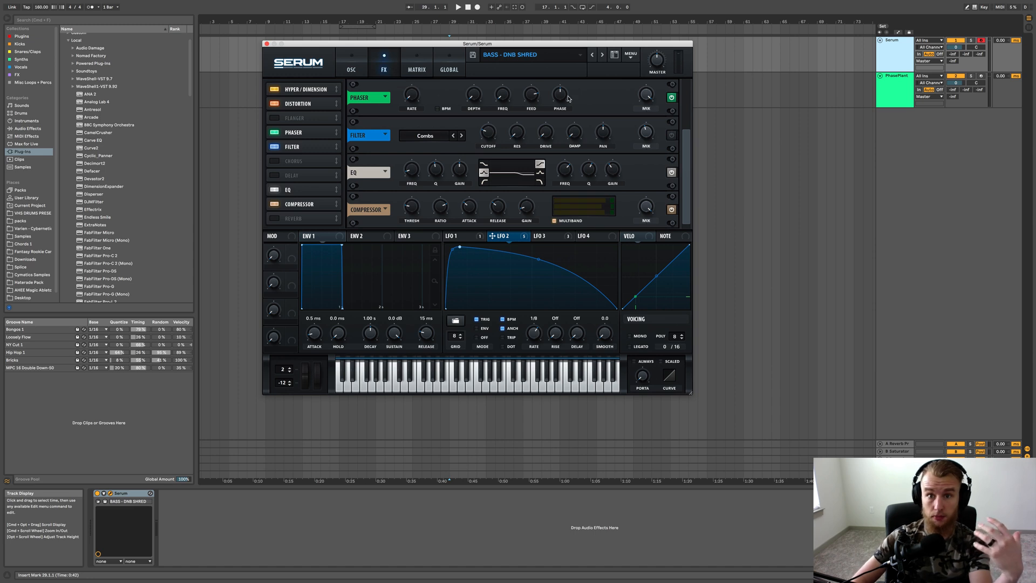
click(629, 56)
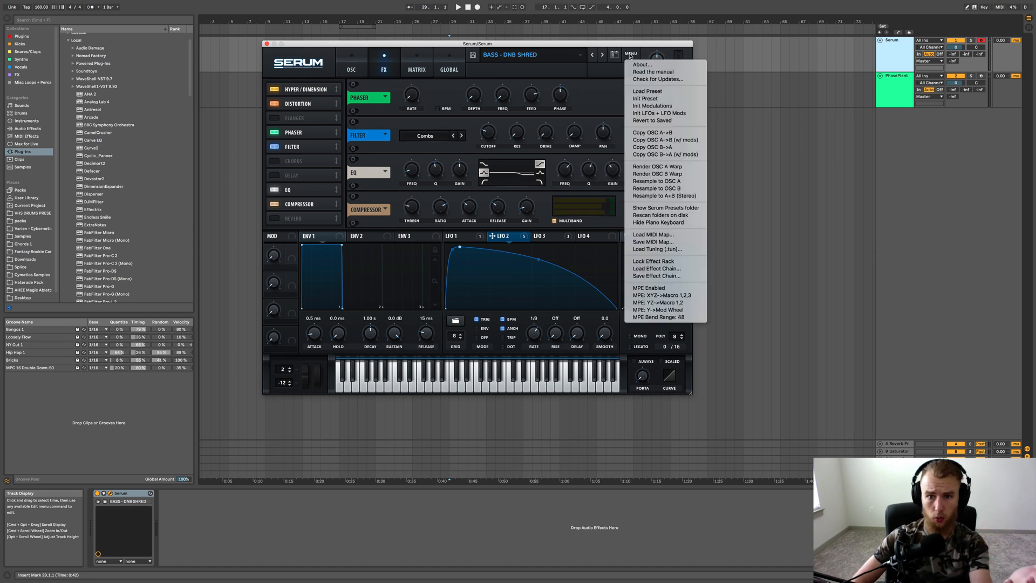
click(658, 263)
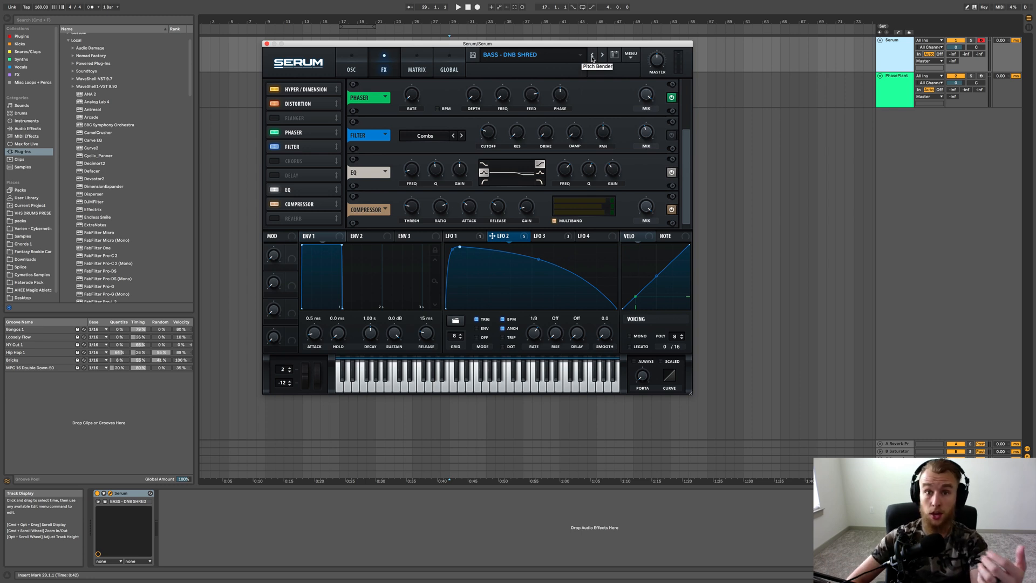
click(630, 55)
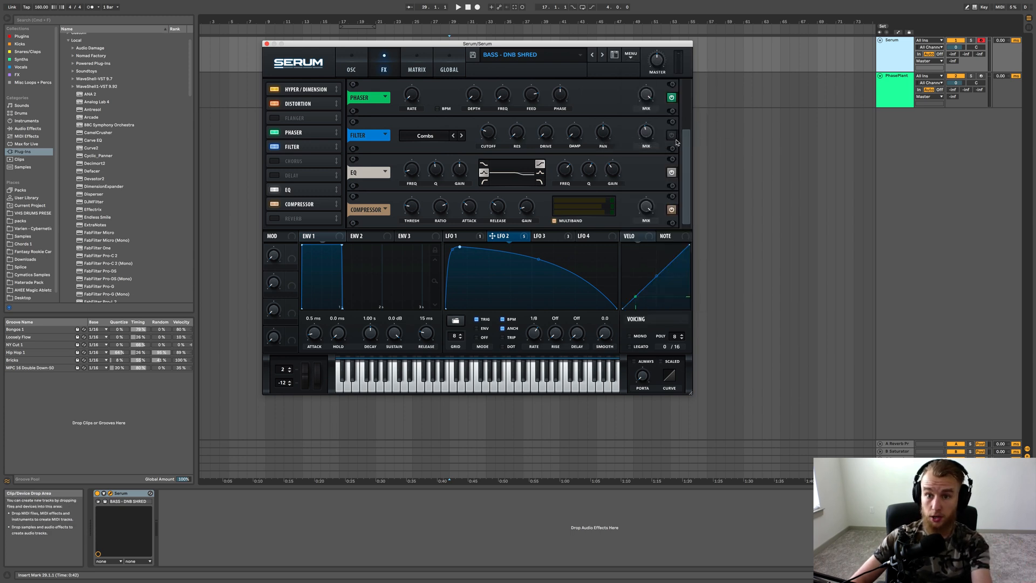
- Audition the Combs filter effect with an adjusted cutoff and raised mix, change its type to Allpasses and bypass it
click(672, 136)
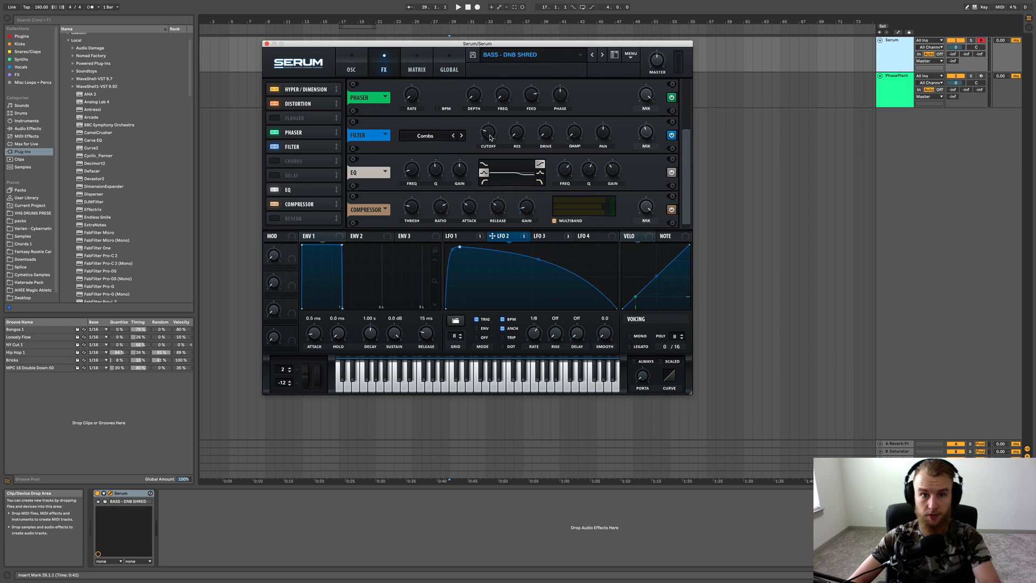
mouse_move(489, 135)
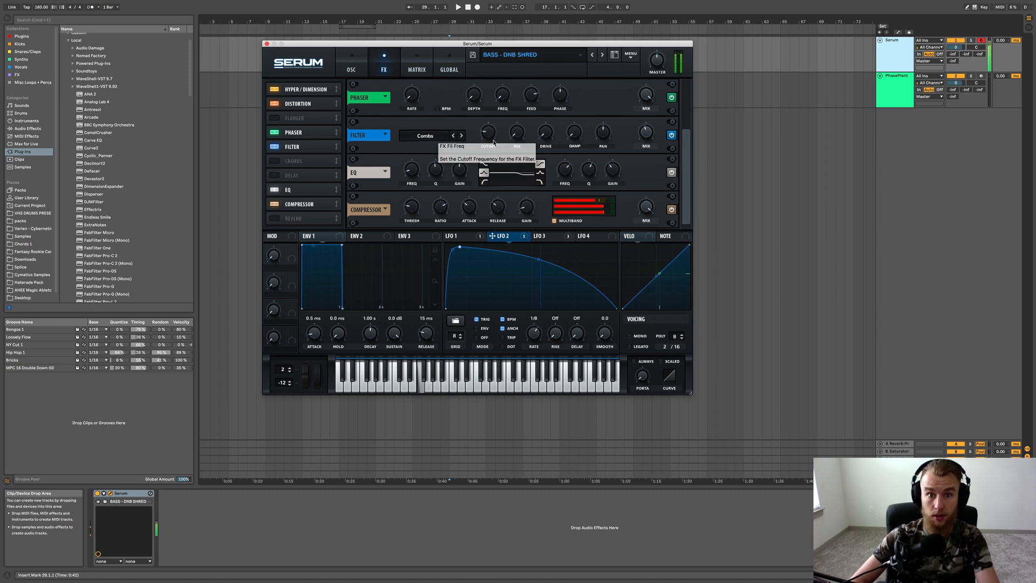
mouse_move(491, 134)
mouse_down()
mouse_move(492, 145)
mouse_move(497, 112)
mouse_move(492, 148)
mouse_up()
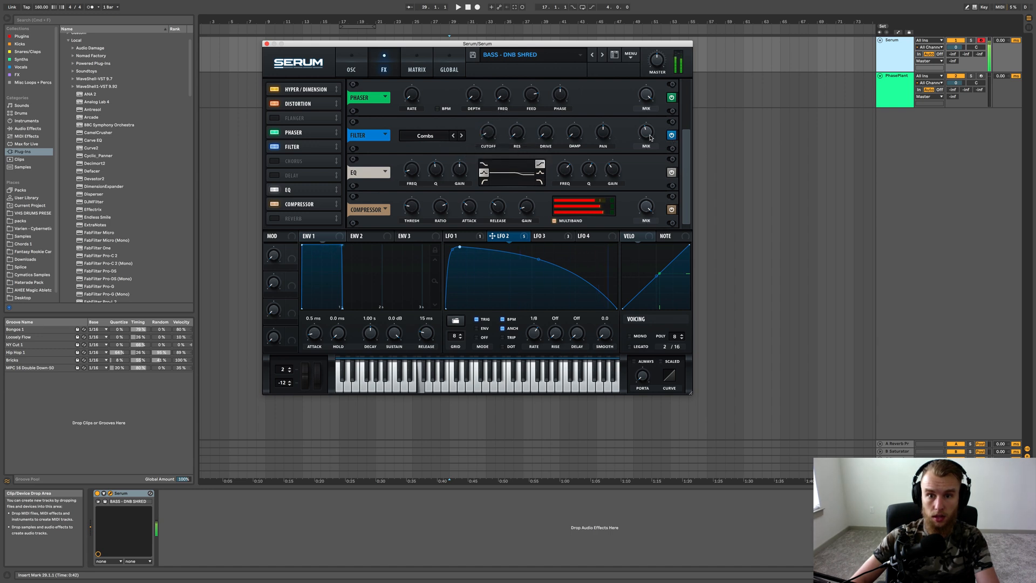
drag(647, 128, 646, 79)
mouse_move(493, 137)
mouse_down()
mouse_move(494, 155)
mouse_move(492, 105)
mouse_move(492, 132)
mouse_up()
click(461, 136)
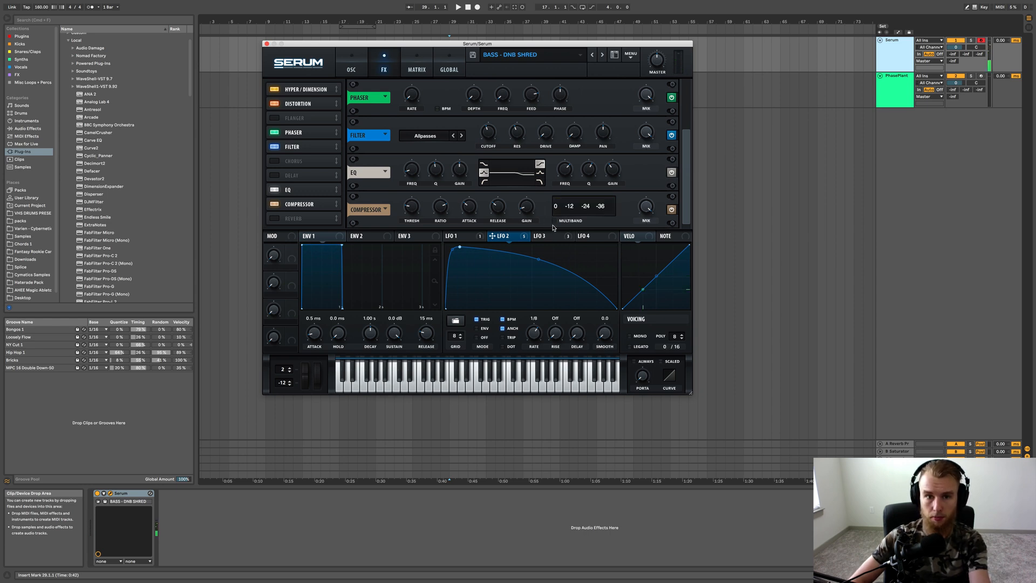
click(671, 134)
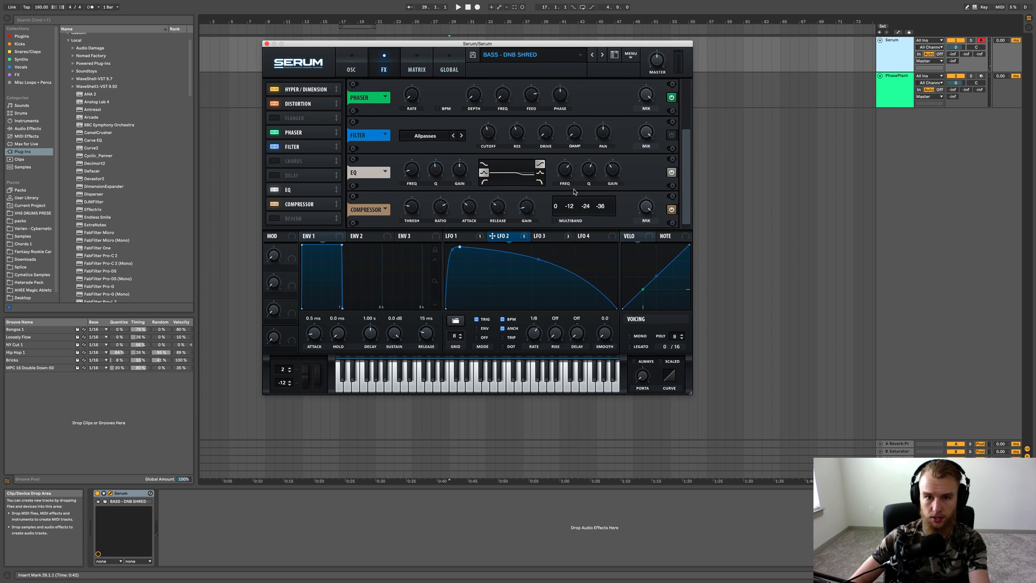
- Turn on the compressor's multiband mode and return to the oscillator page
click(555, 222)
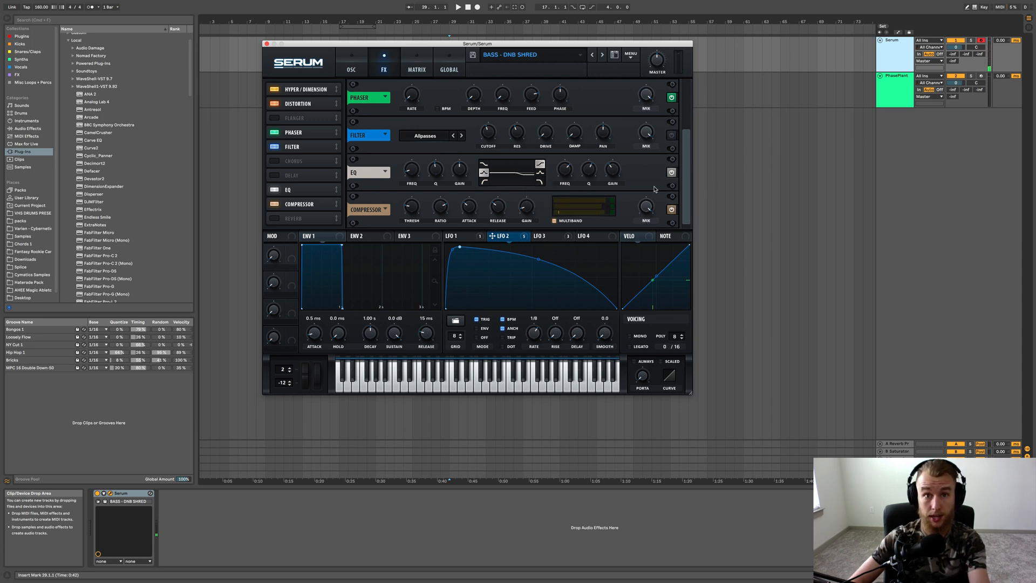
click(351, 67)
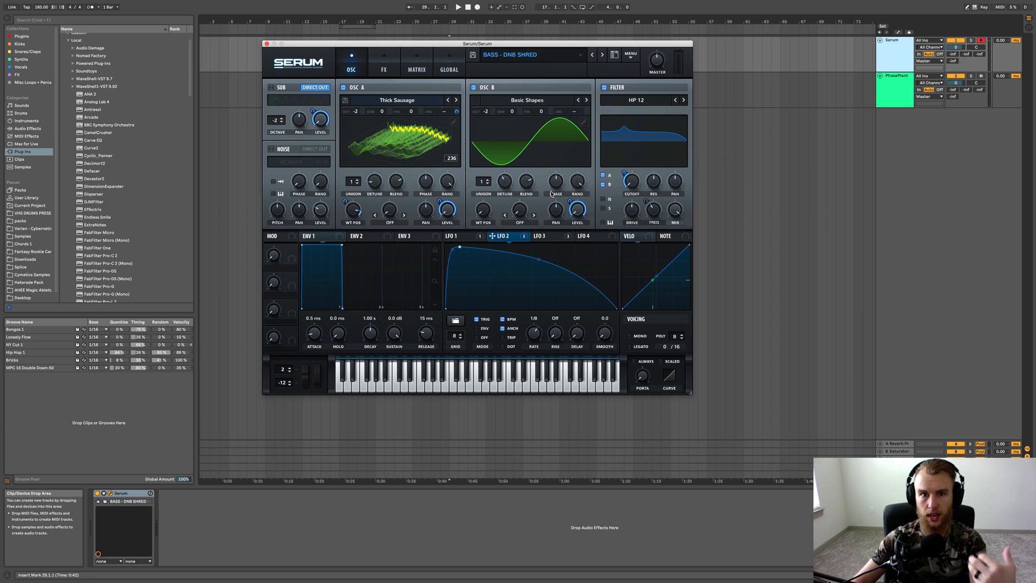
click(901, 64)
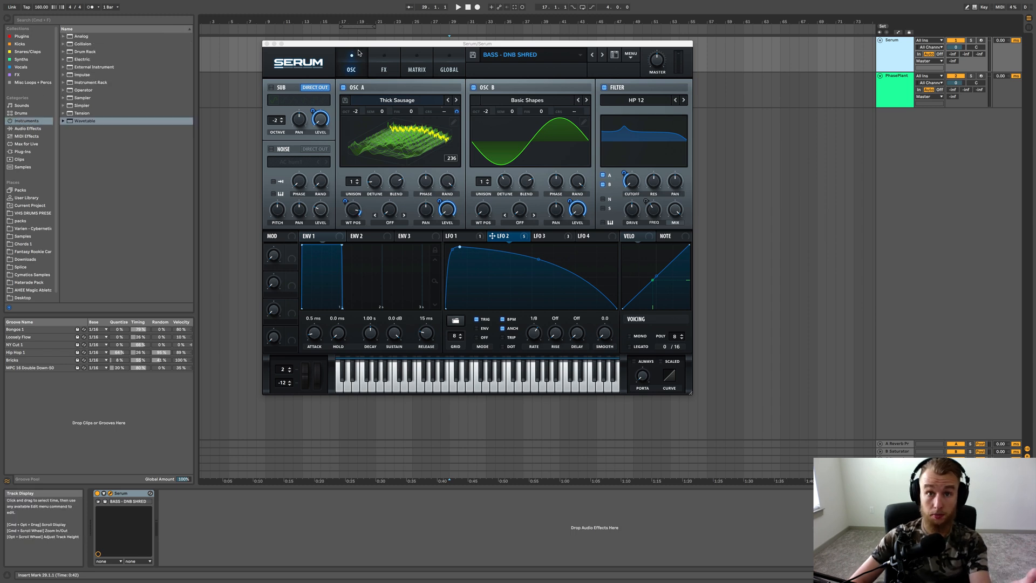
- Apply the Echo Sound Works Ableton Dark skin, followed by the Promethium skin
right_click(312, 65)
mouse_move(311, 86)
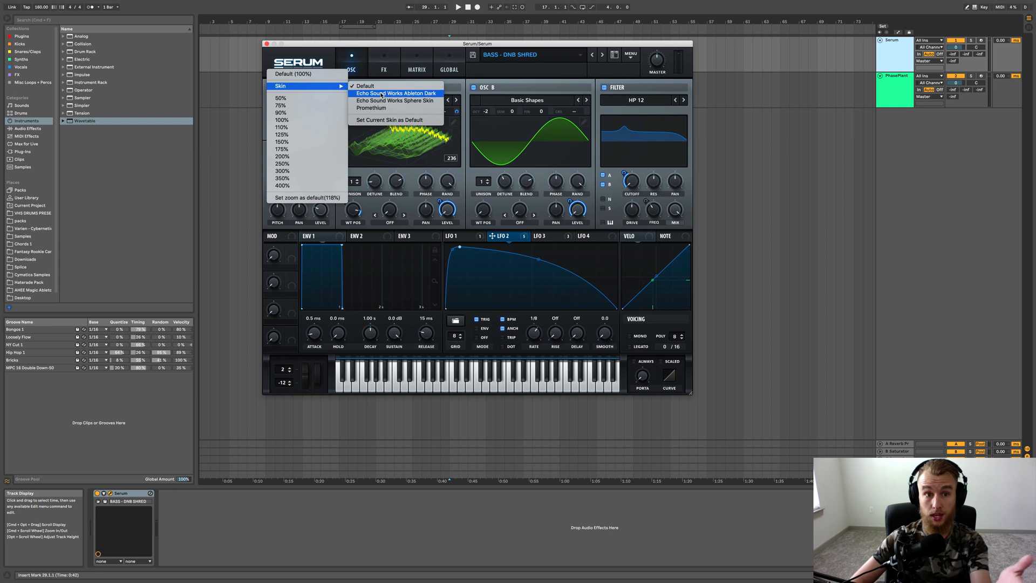
click(437, 95)
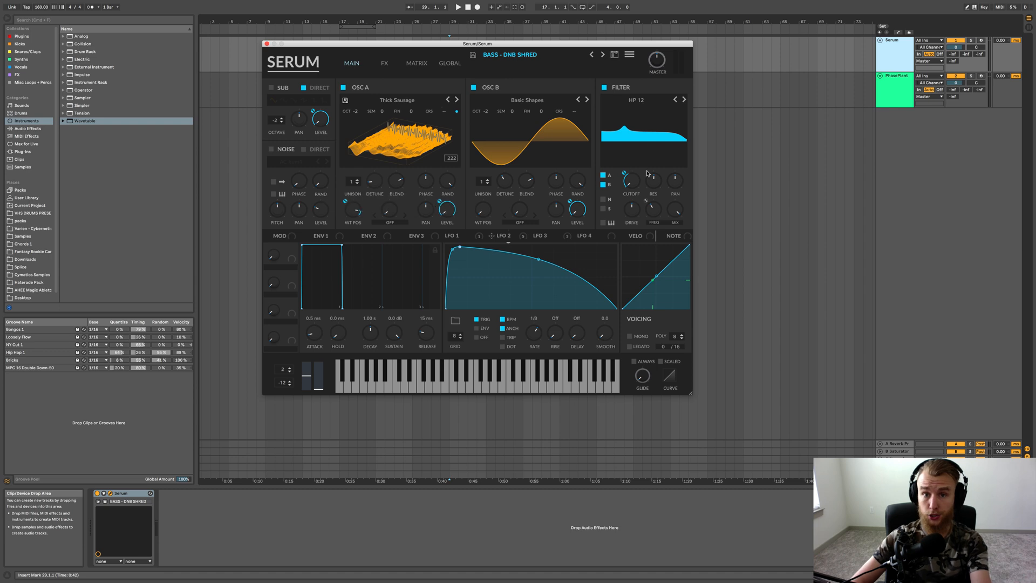
click(298, 63)
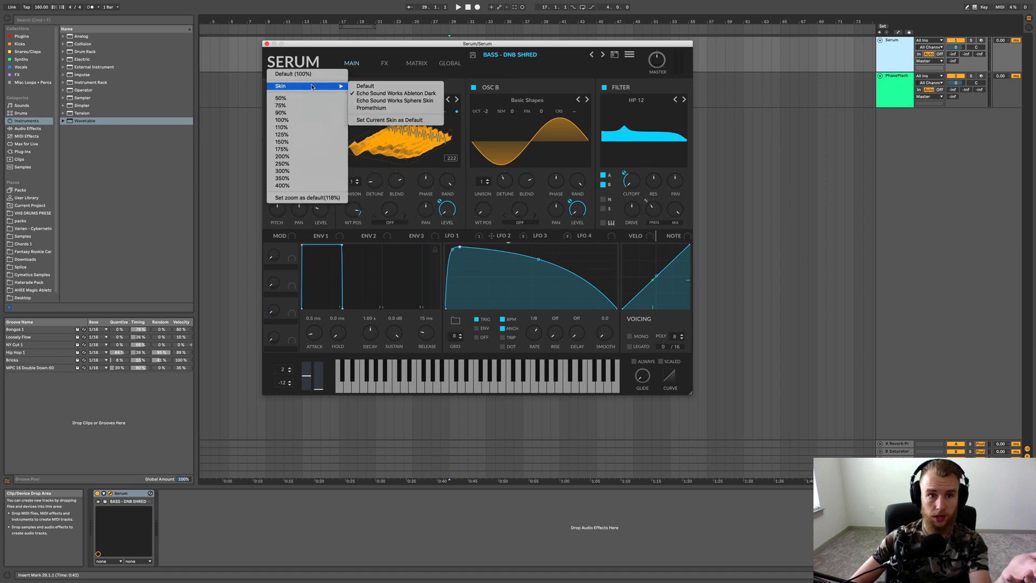
click(384, 108)
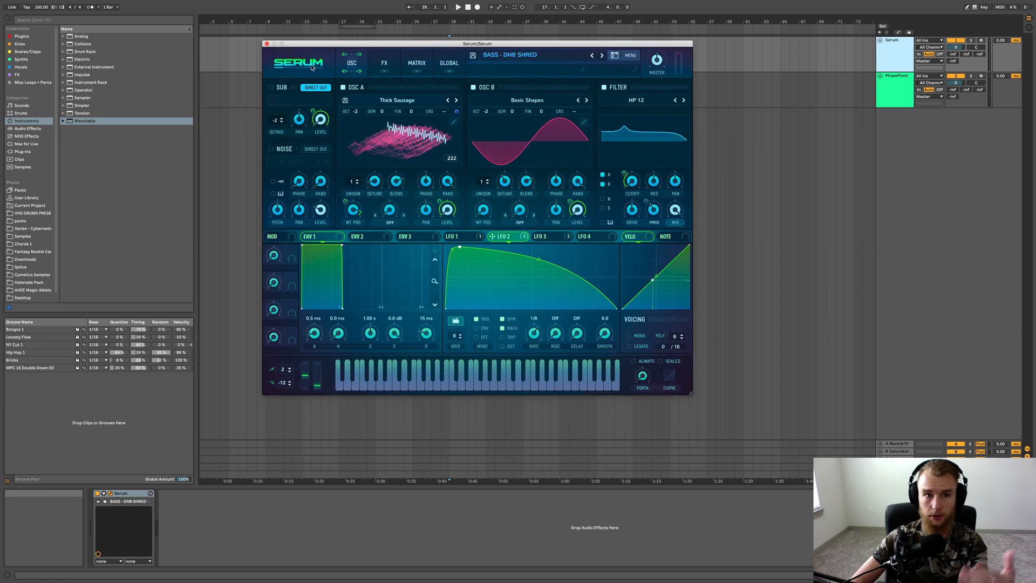
- Try the Echo Sound Works Sphere Skin and restore the Default skin
click(311, 66)
mouse_move(311, 85)
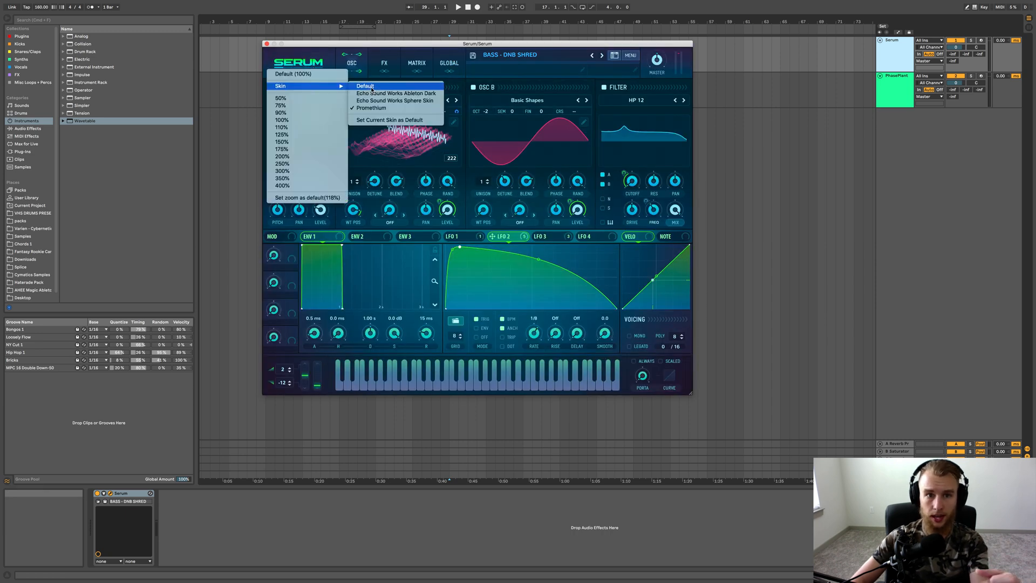
click(376, 100)
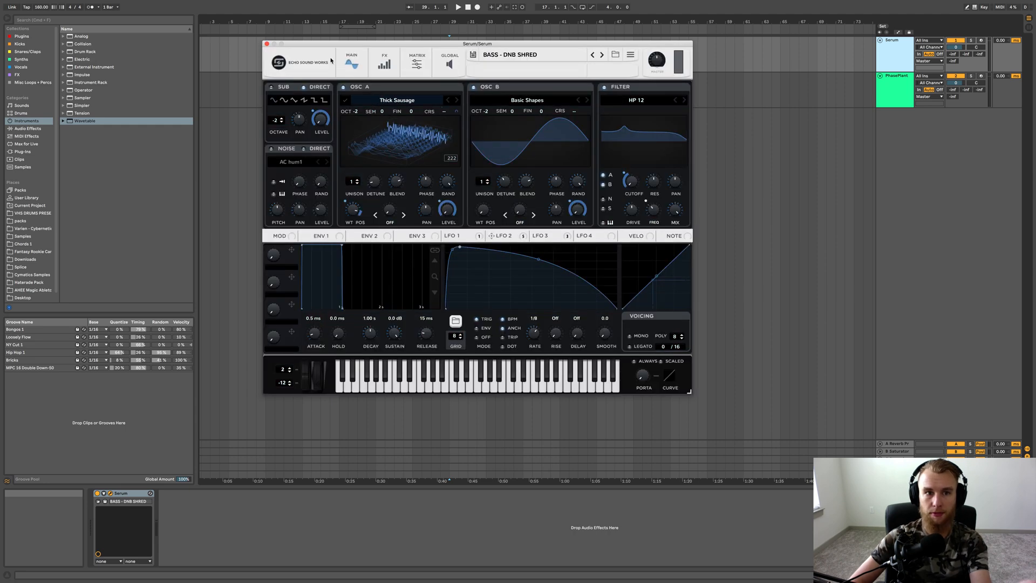
click(318, 62)
mouse_move(324, 87)
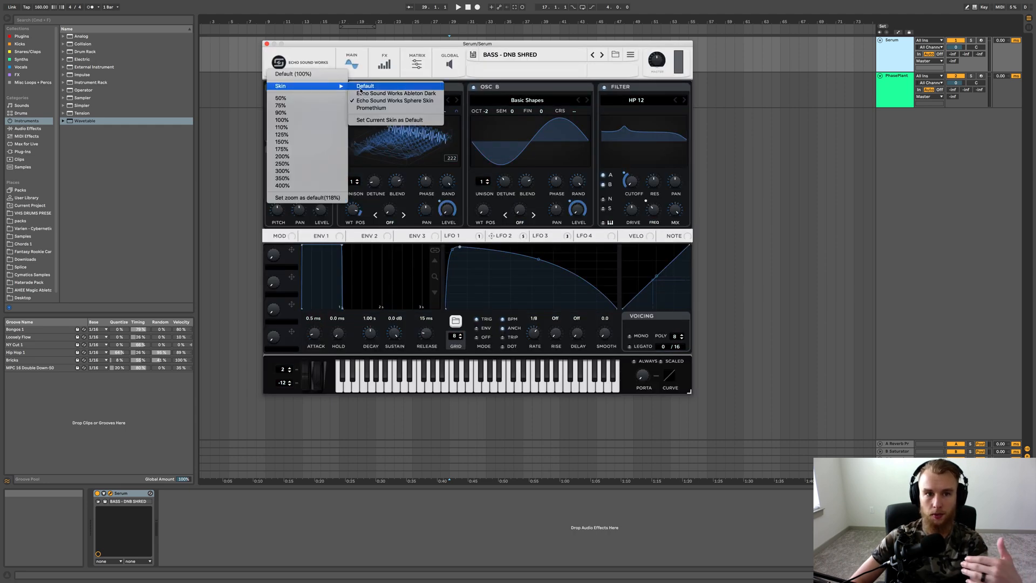
click(363, 93)
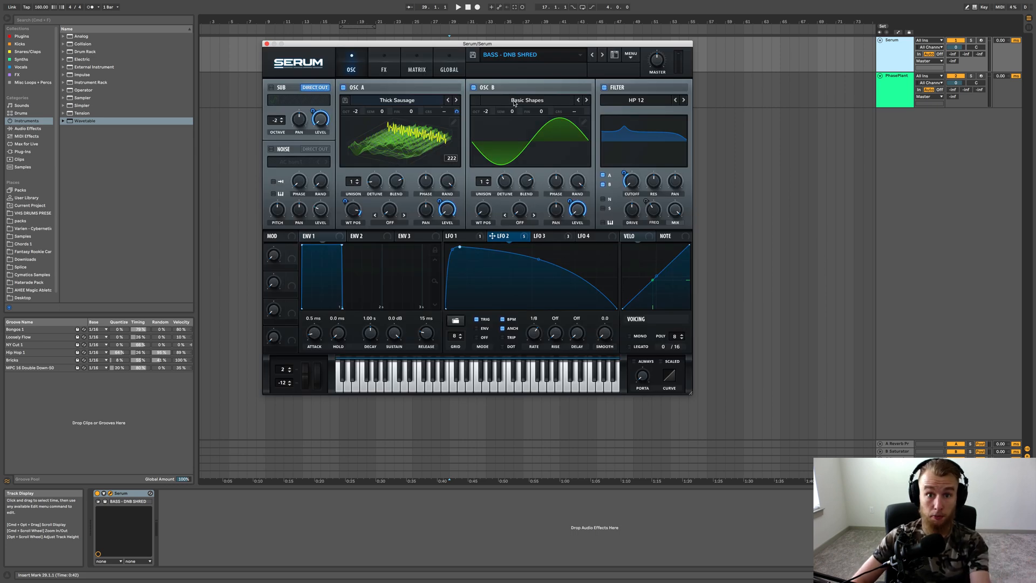
- Browse the Vowel, Digital and Analog wavetable categories for oscillator B without choosing a wavetable
click(515, 102)
mouse_move(510, 177)
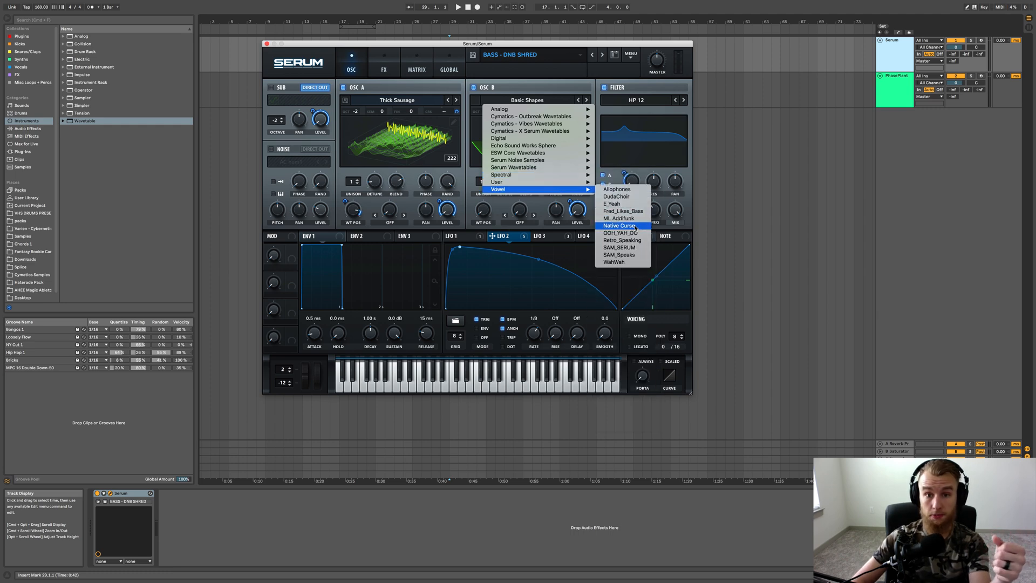
mouse_move(555, 139)
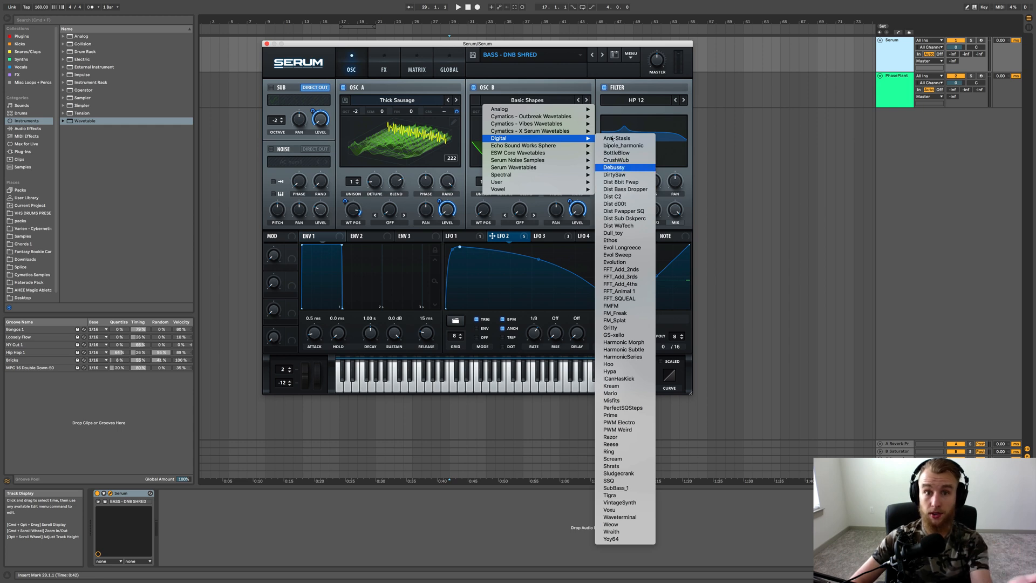
mouse_move(529, 109)
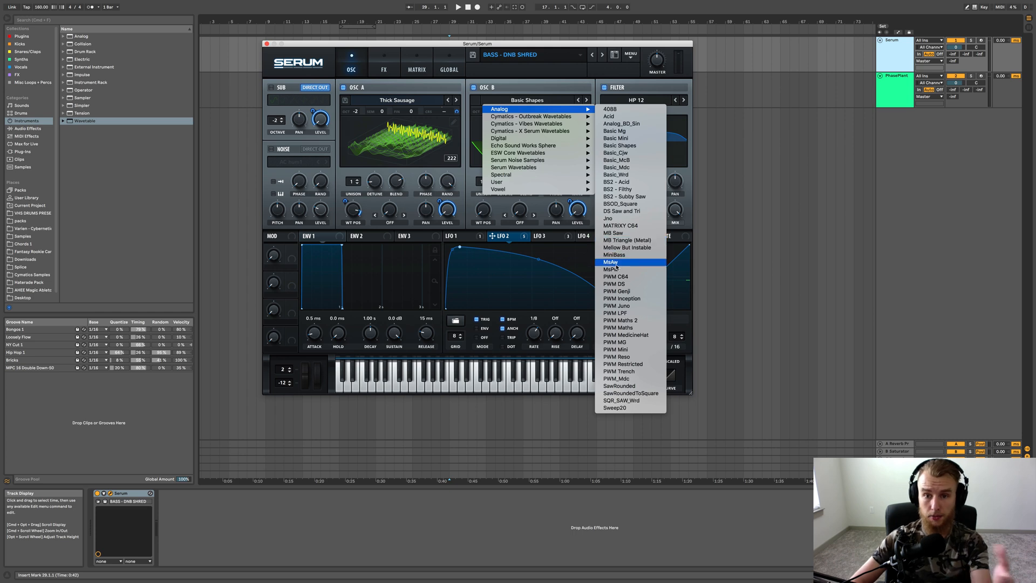
click(572, 82)
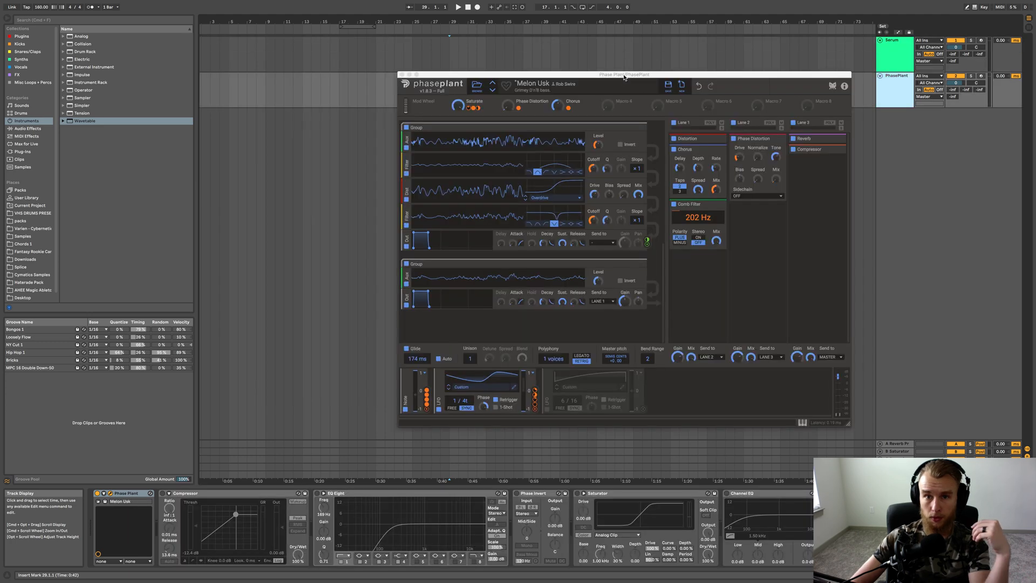
- Reposition the Phase Plant window and add a Sampler generator below the second group
drag(626, 79, 526, 68)
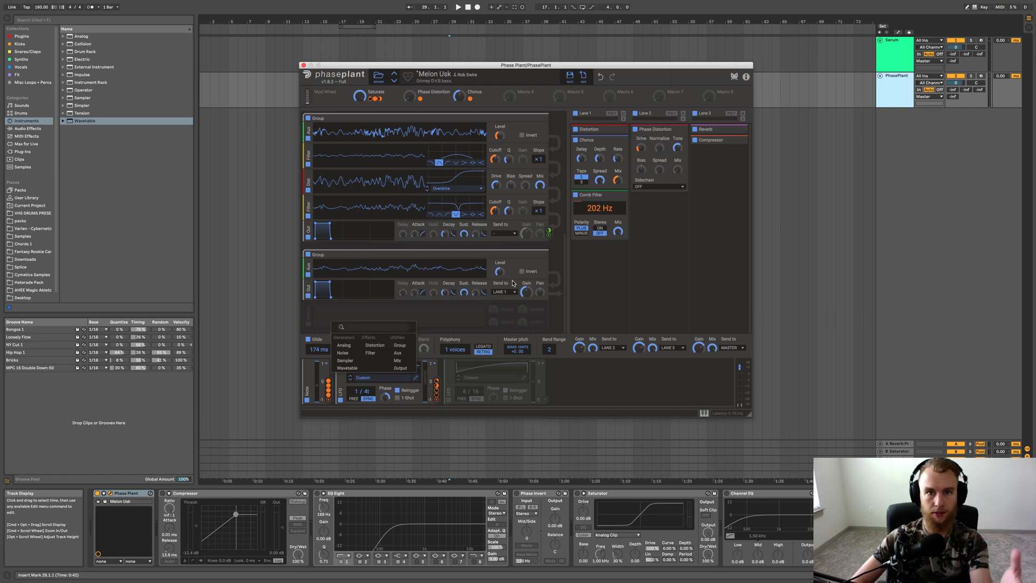
click(345, 360)
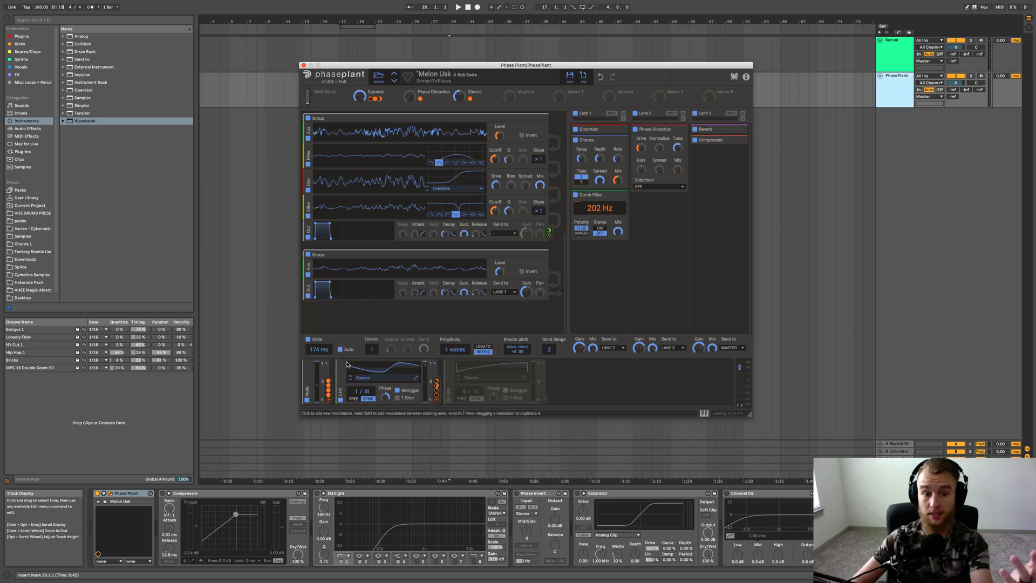
scroll(431, 301, down, 1)
scroll(432, 301, down, 1)
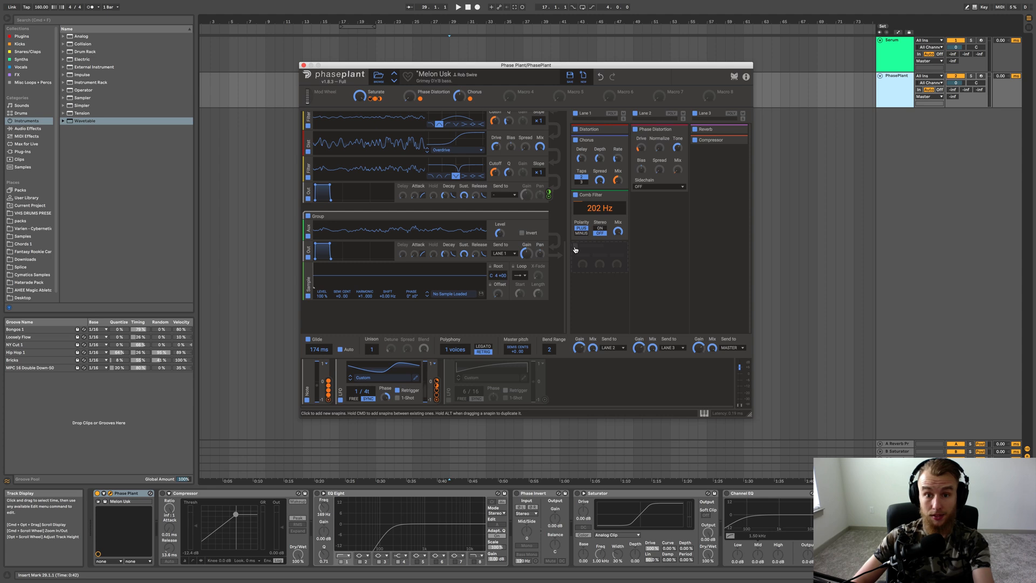
- Switch back to Serum, bring up the distortion module on the effects page and open the effect rack's lock, load and save options
click(891, 40)
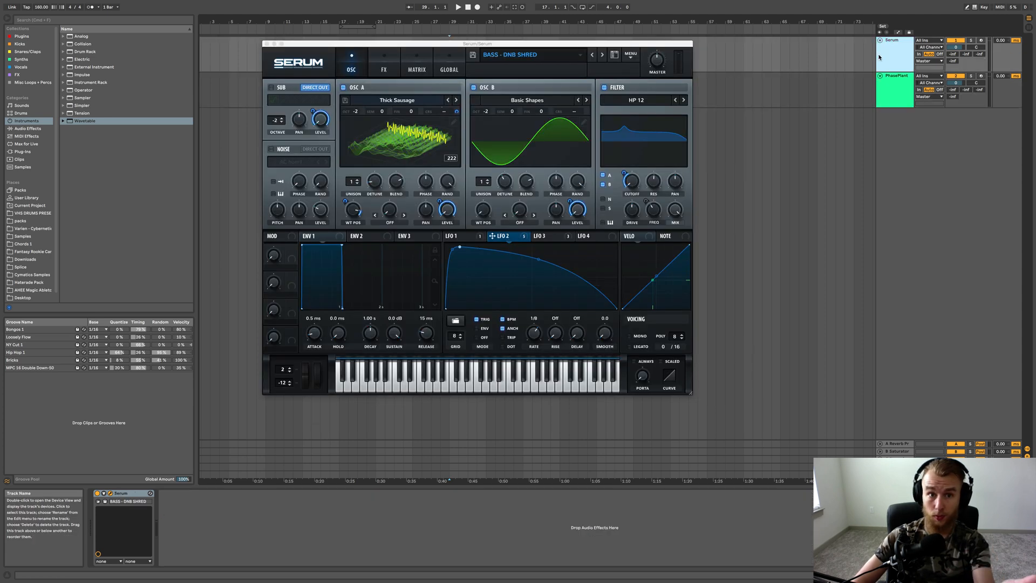
click(378, 71)
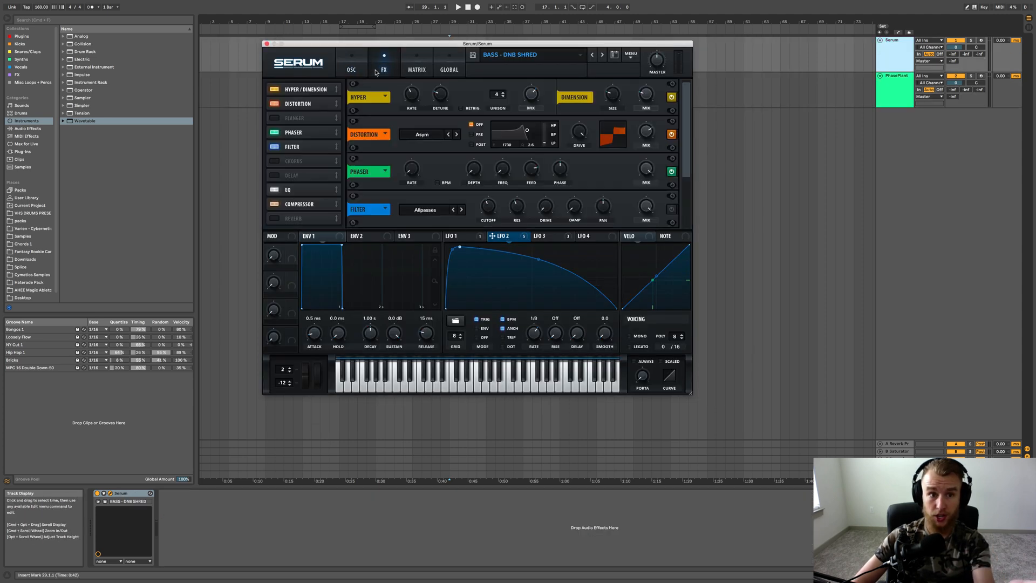
click(294, 106)
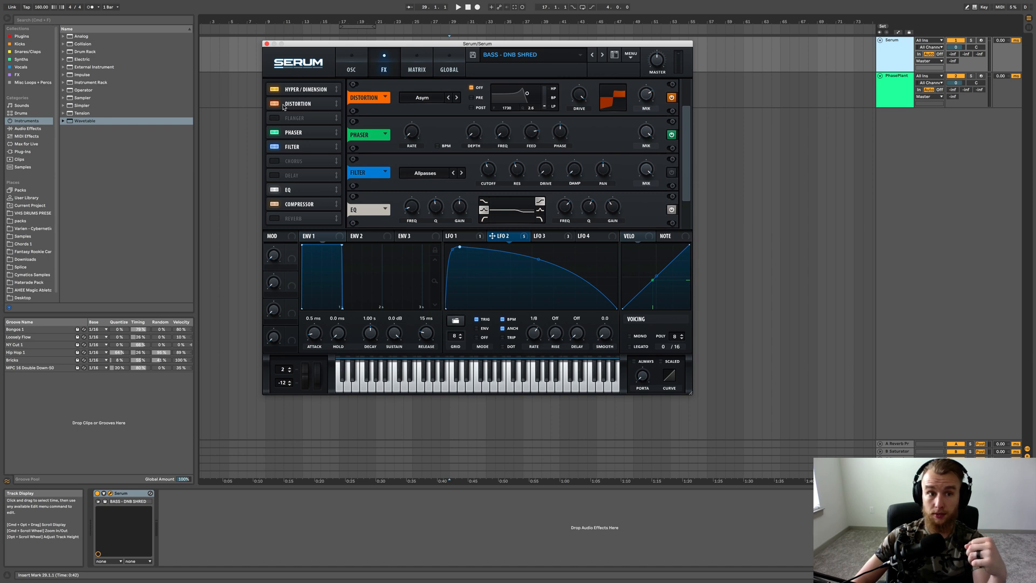
right_click(292, 116)
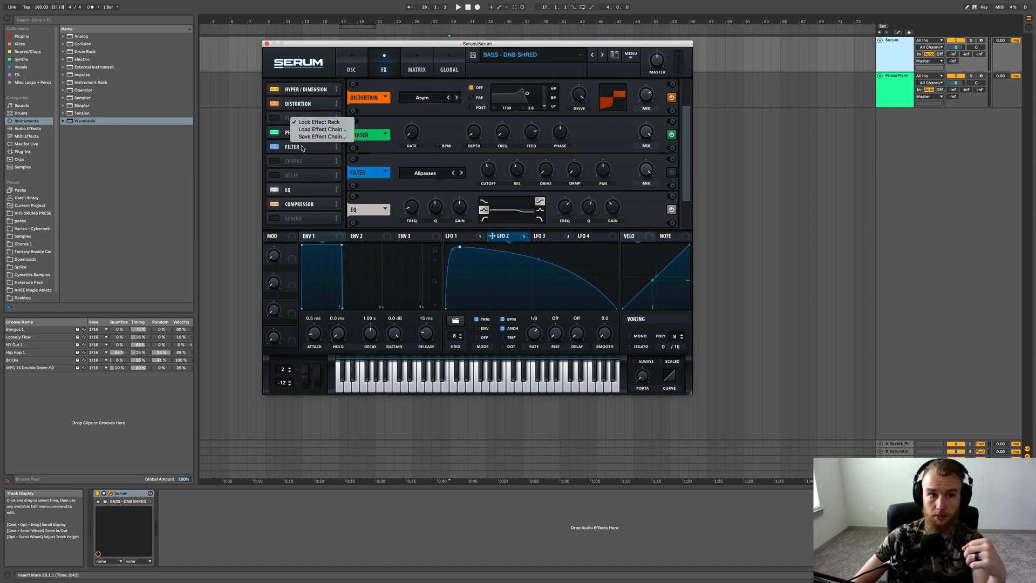
- Close the effect rack options and look through the remaining effects down to the compressor
click(294, 176)
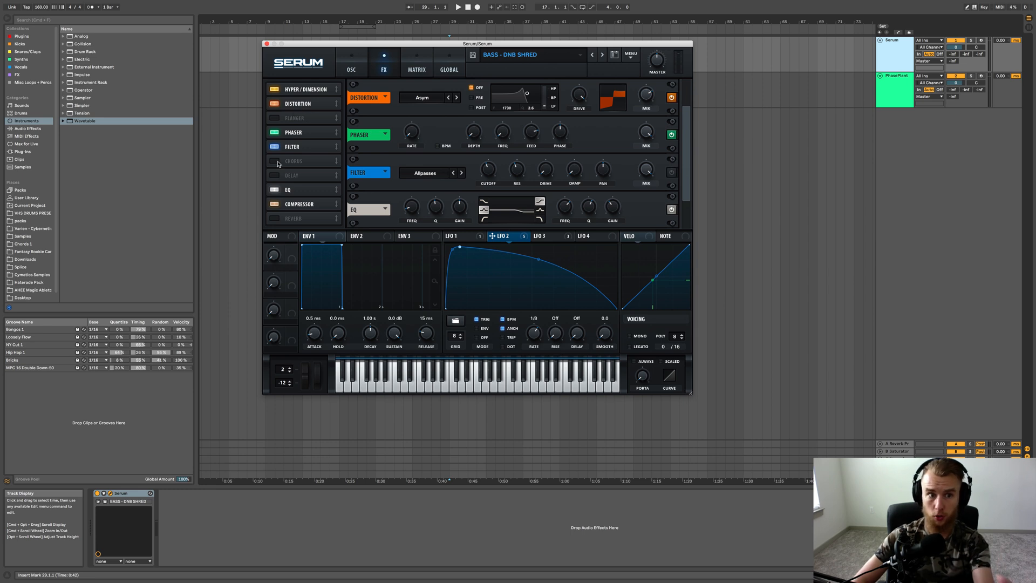
scroll(297, 153, down, 1)
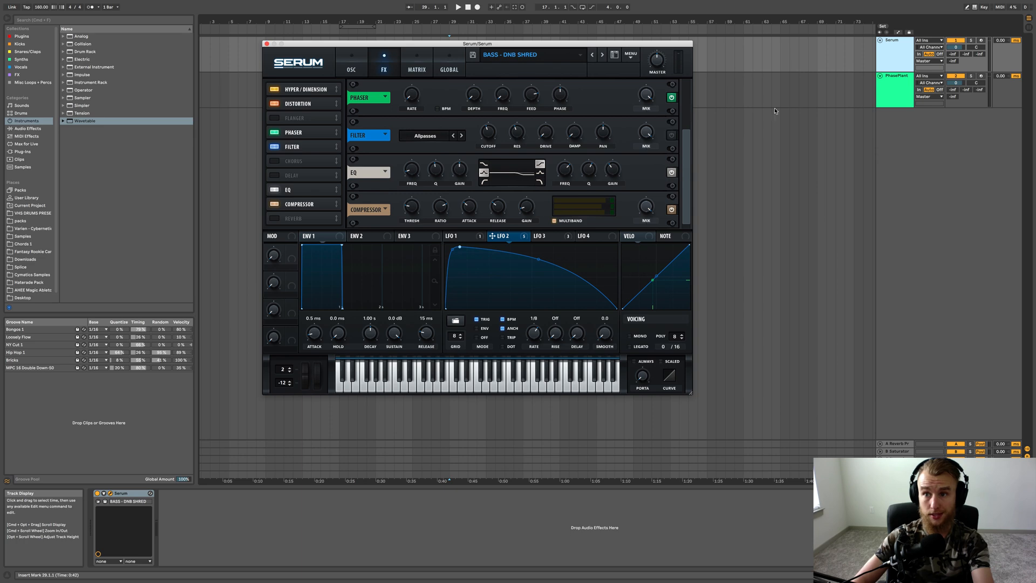
- Switch to the Phase Plant track and add two more Comb Filter effects below the existing one in Lane 1
click(884, 102)
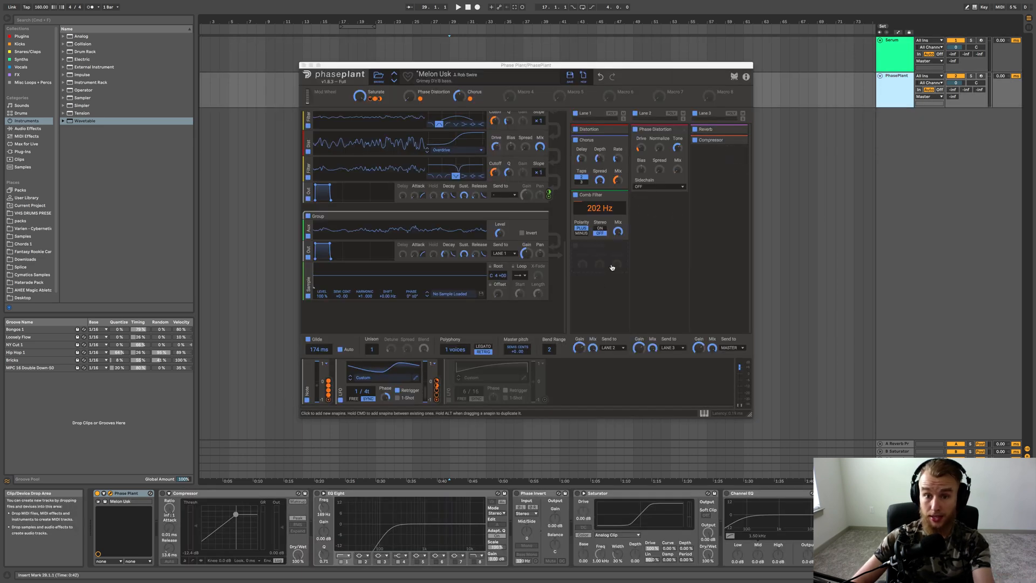
click(575, 249)
click(594, 292)
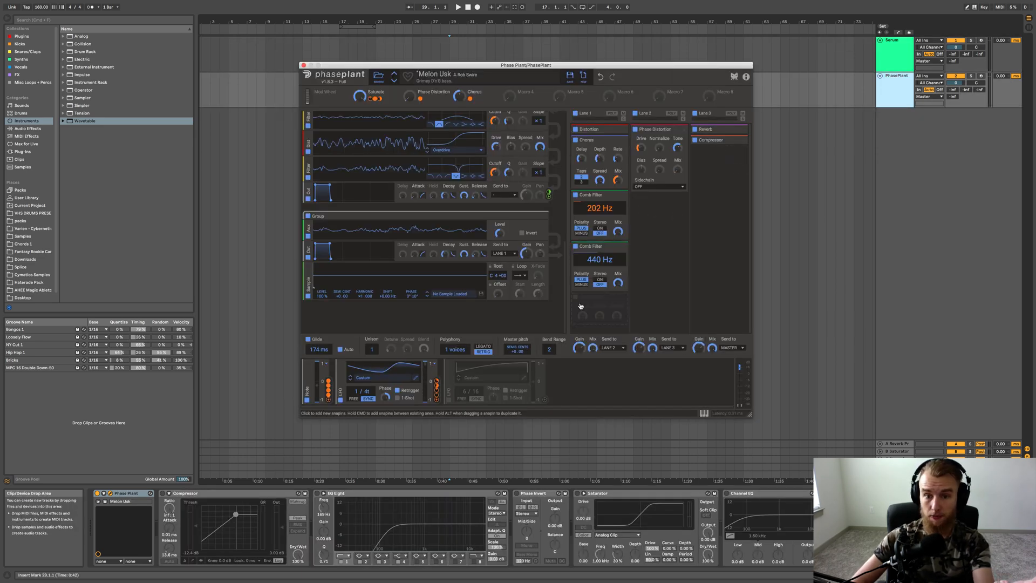
click(579, 304)
click(594, 348)
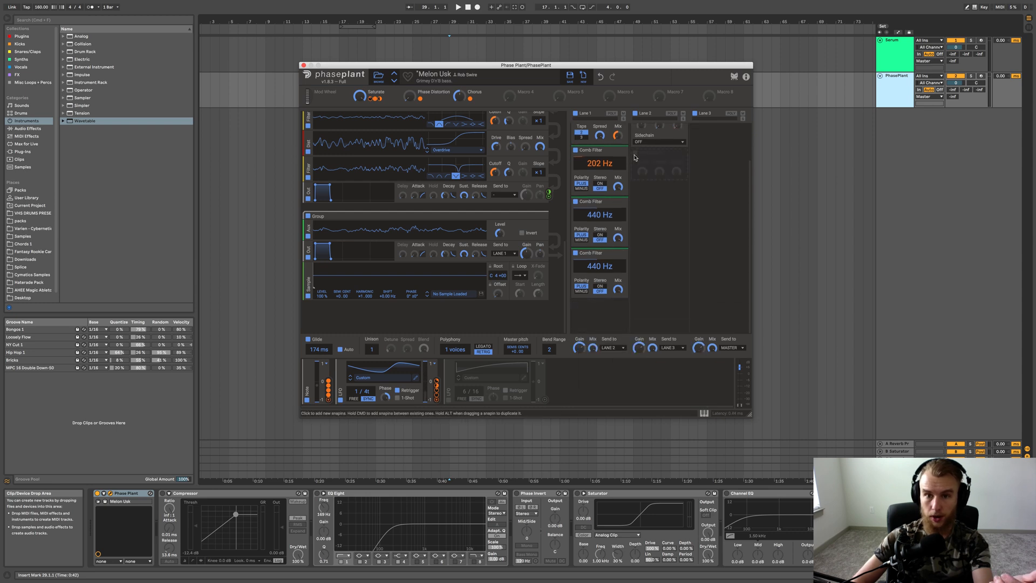
click(637, 155)
click(611, 232)
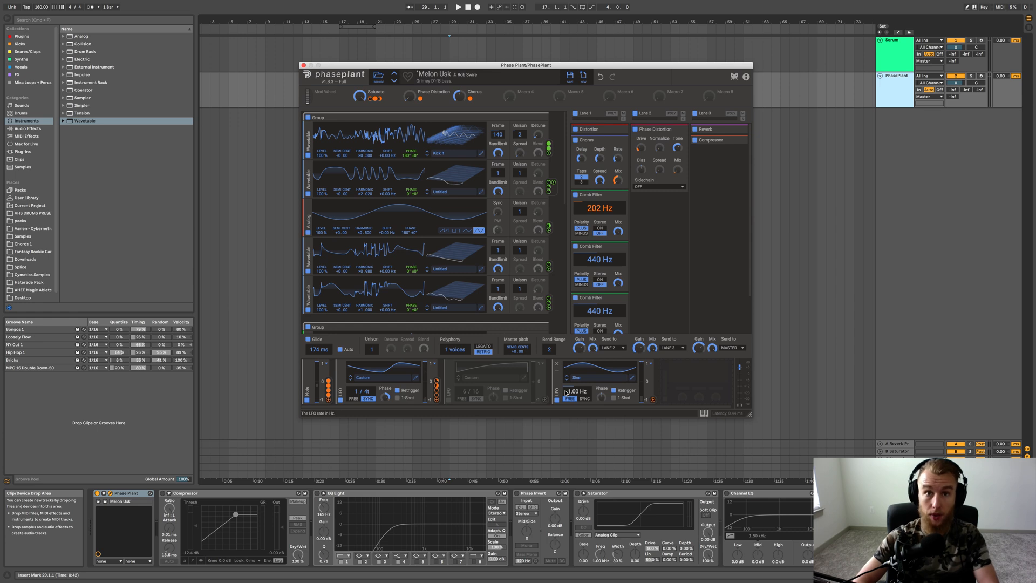
- Load the SerumFX plugin onto the PhasePlant track, beside the Phase Plant window, and enable its Distortion module
click(22, 37)
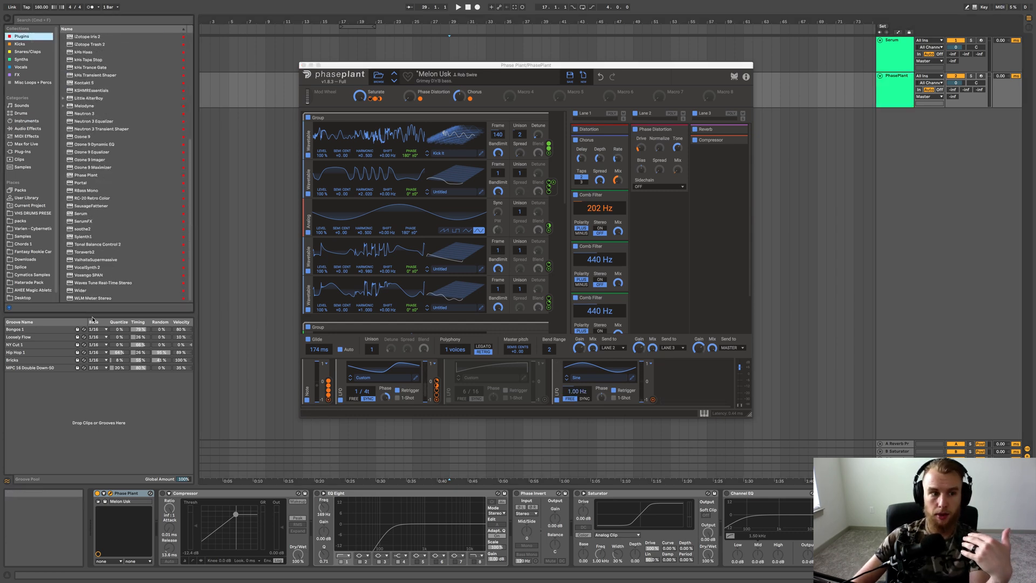
click(85, 222)
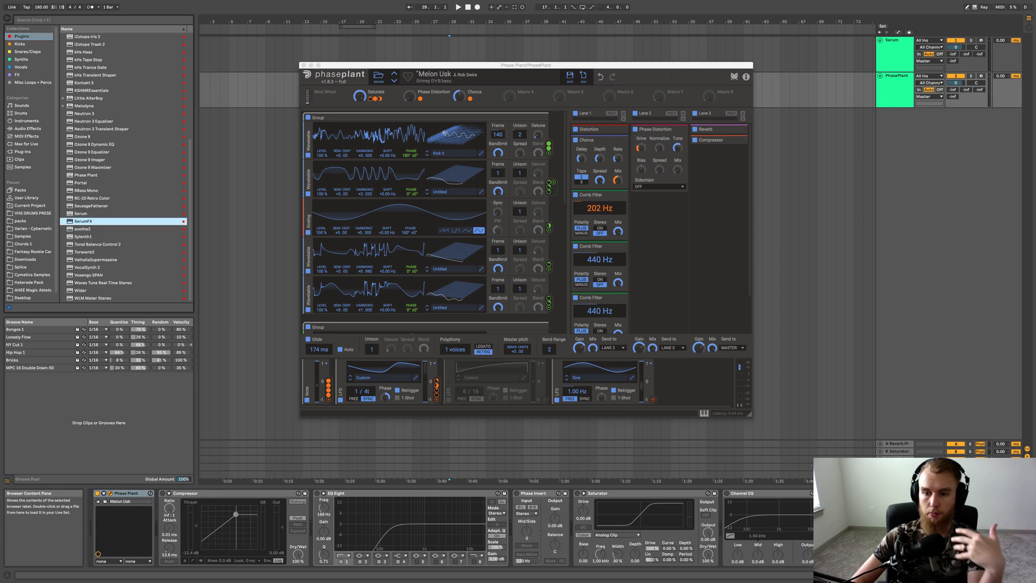
double_click(85, 222)
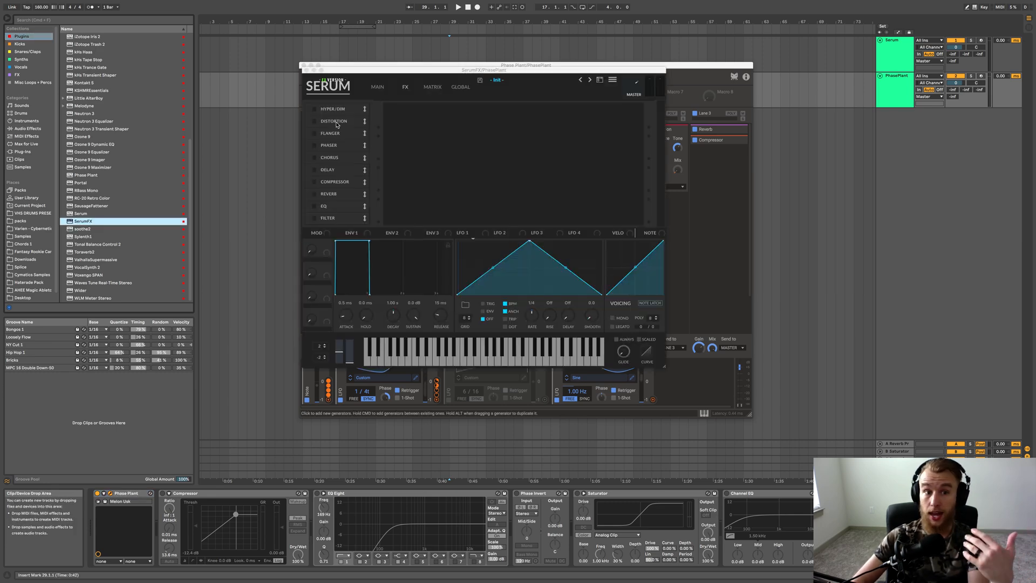
drag(305, 69, 632, 126)
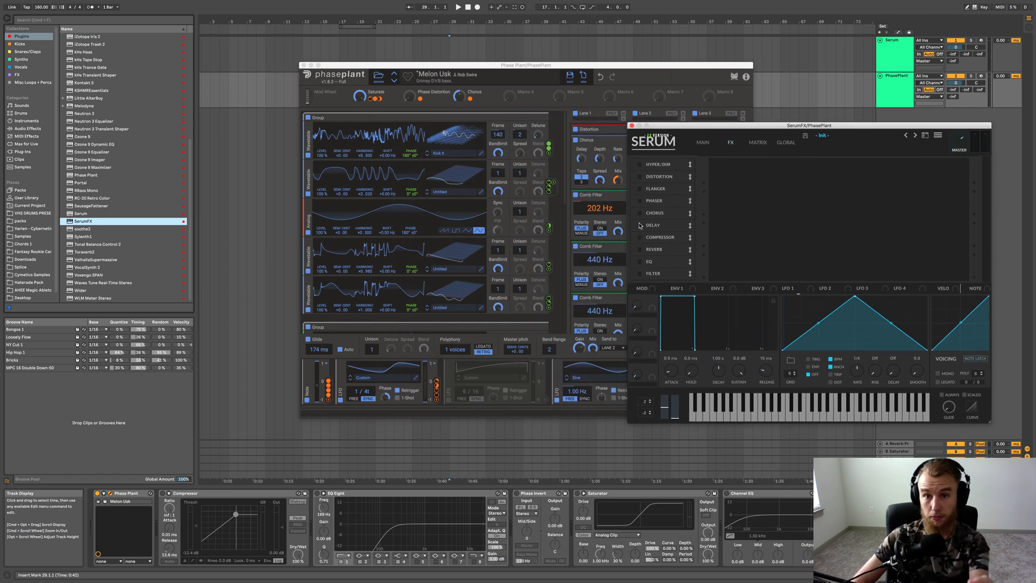
click(637, 176)
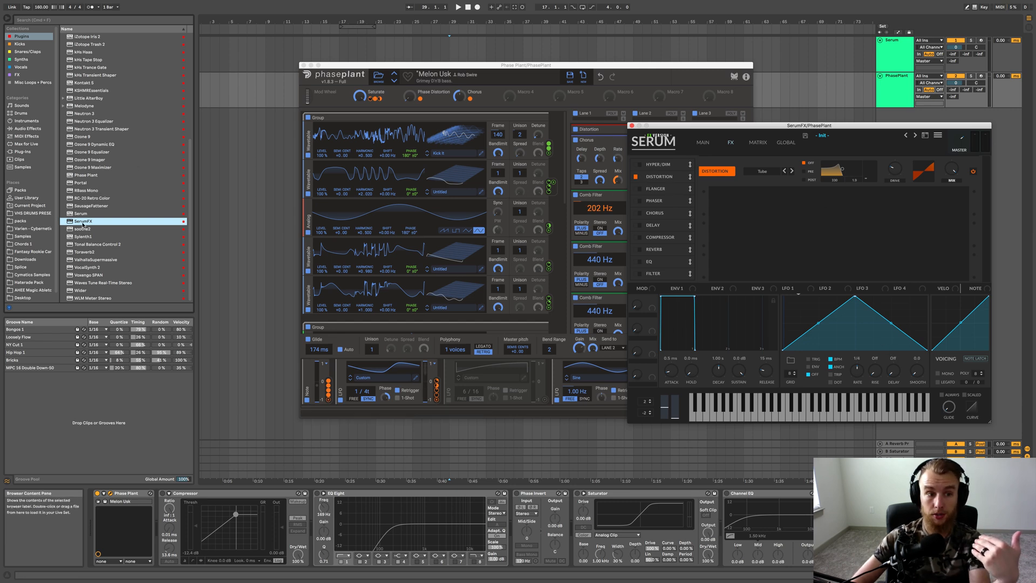
- Add a second SerumFX instance to the PhasePlant track and delete both SerumFX instances
drag(82, 224, 573, 361)
drag(886, 382, 902, 511)
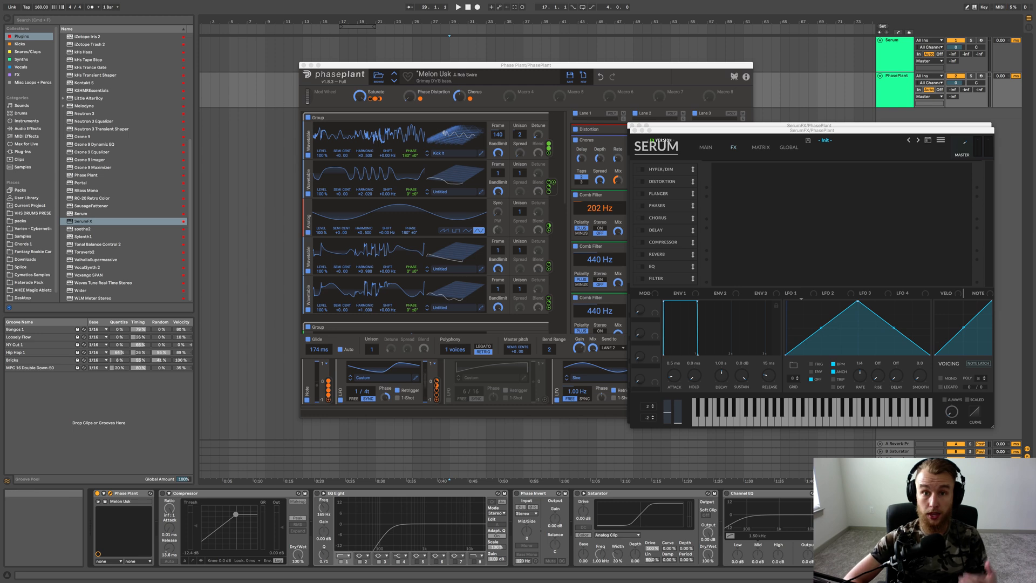
key(Delete)
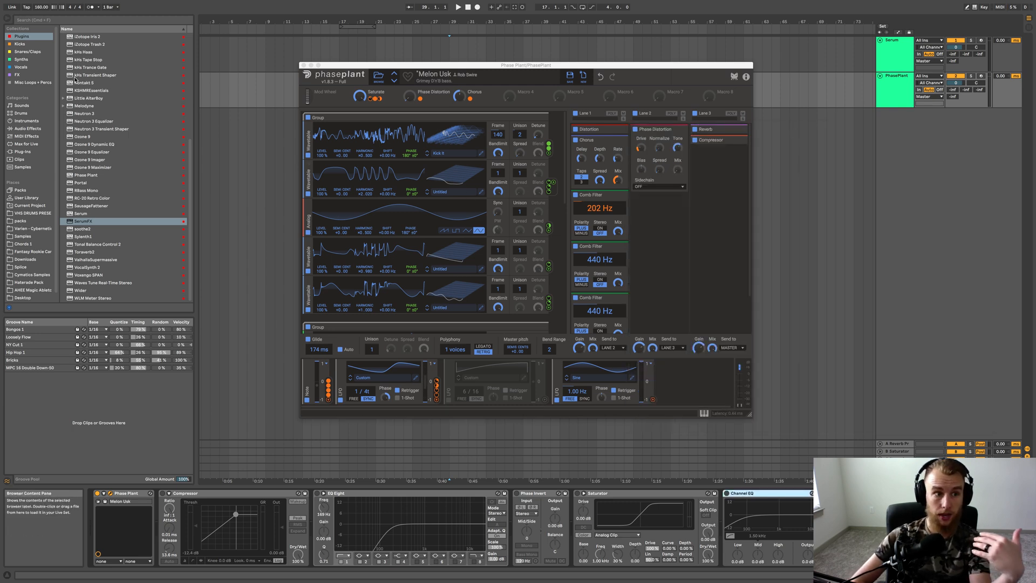
- Load the kHs Transient Shaper plugin onto the PhasePlant track and place its window beside Phase Plant
scroll(85, 157, up, 5)
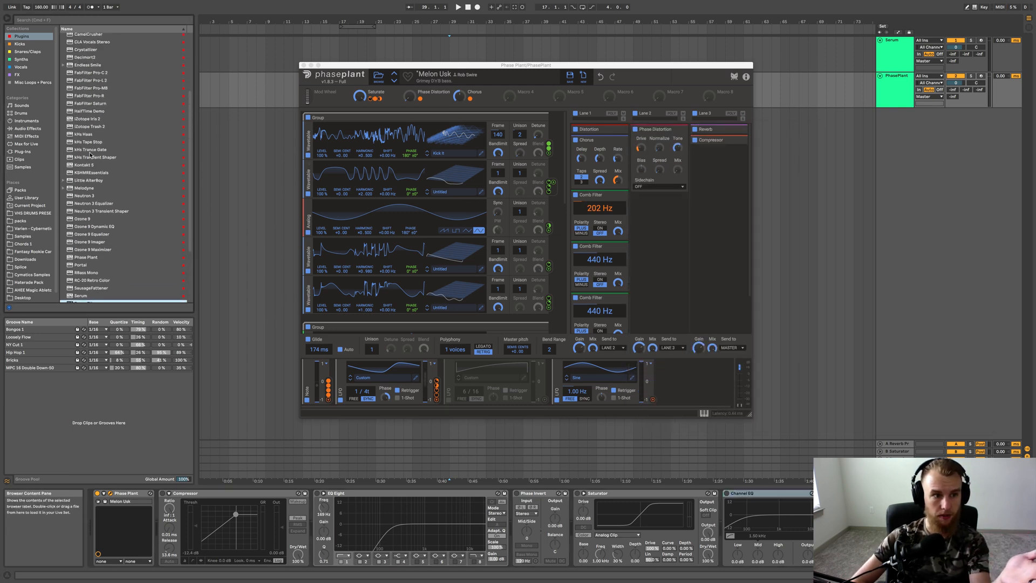
double_click(90, 157)
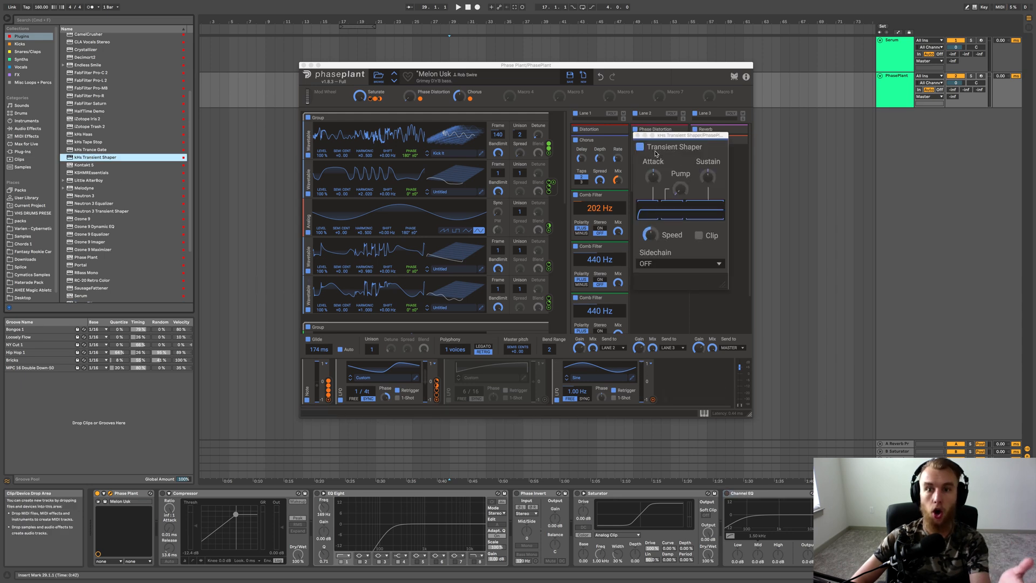
drag(688, 136, 830, 136)
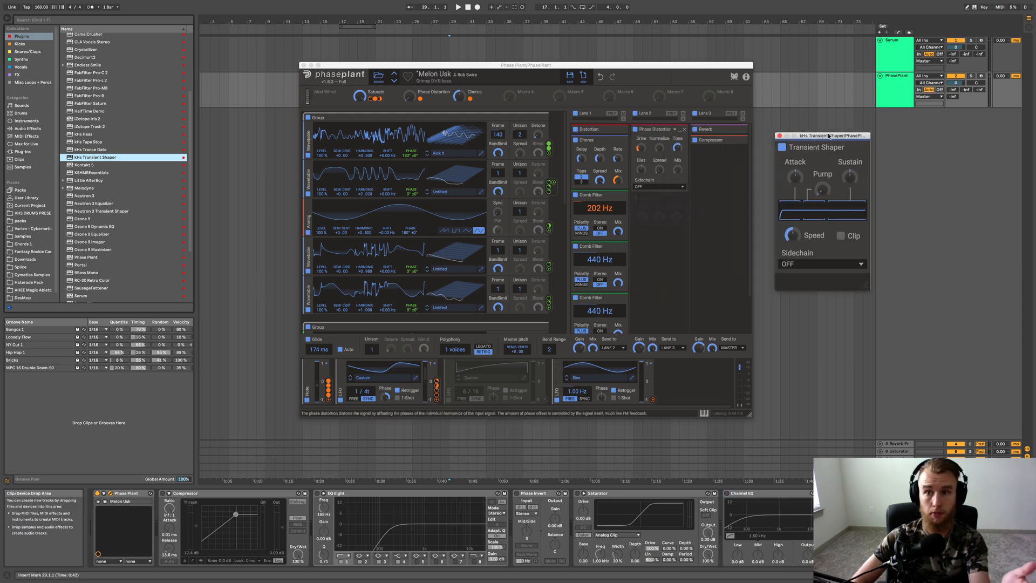
- Delete the kHs Transient Shaper from the end of the PhasePlant track's device chain
click(857, 493)
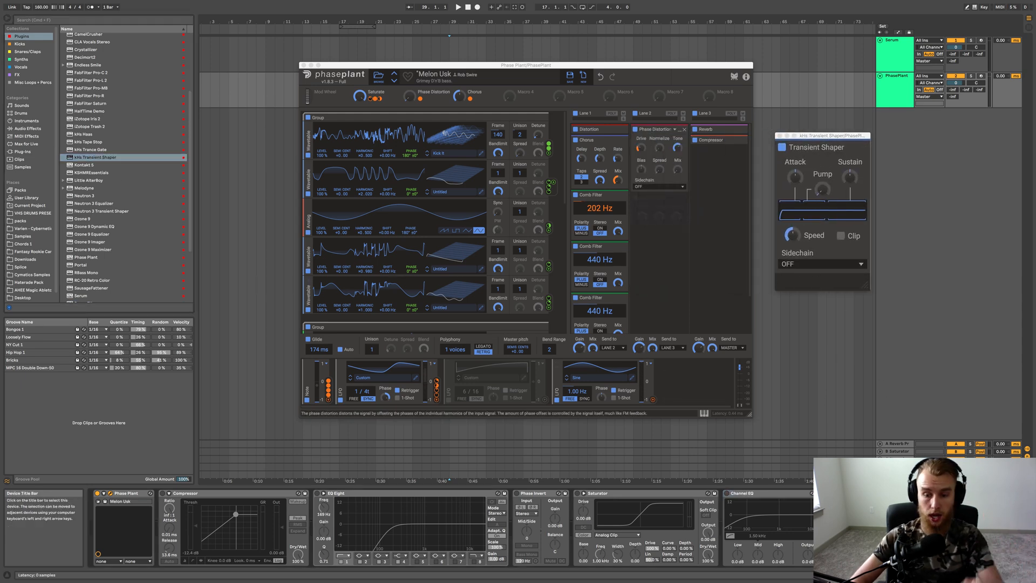
scroll(871, 526, right, 2)
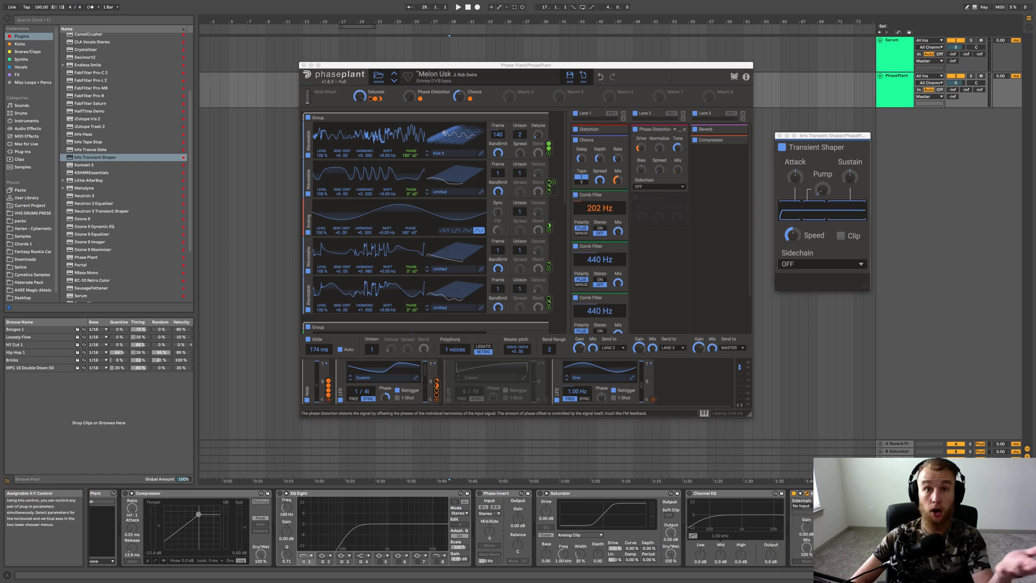
key(Delete)
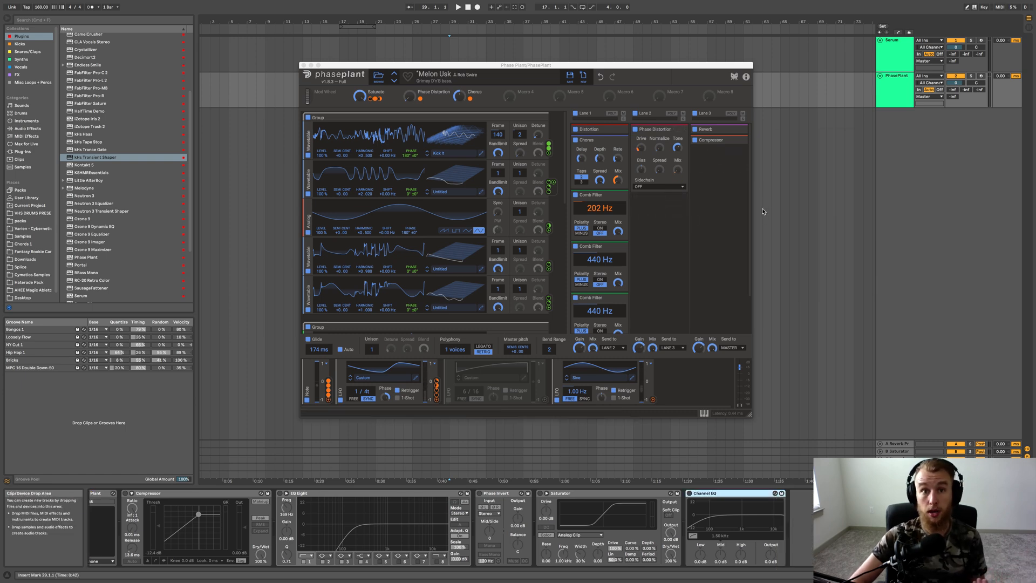